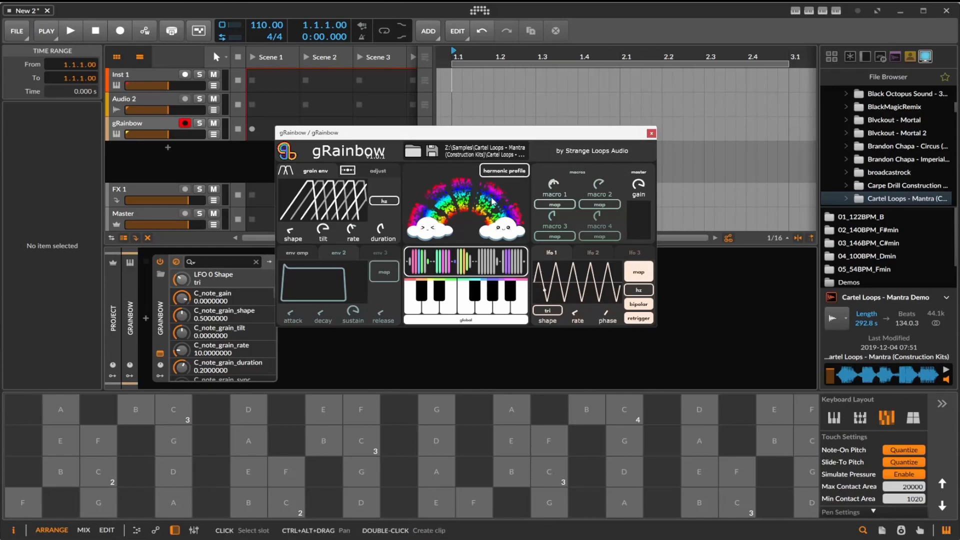
- Change the rainbow display to spectrogram, detected pitches and finally waveform
{"action": "left_click", "coordinate": [506, 170]}
{"action": "left_click", "coordinate": [508, 189]}
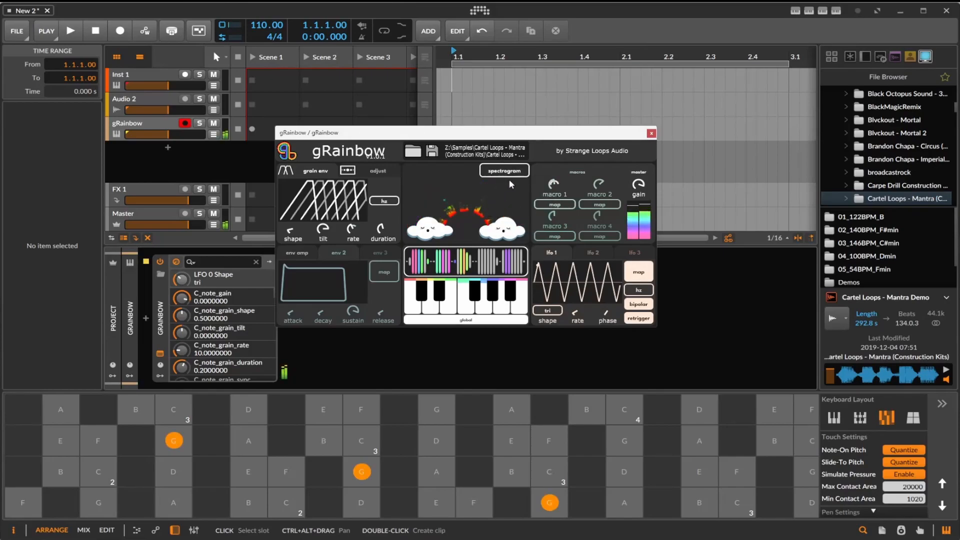
{"action": "left_click", "coordinate": [506, 171]}
{"action": "left_click", "coordinate": [510, 213]}
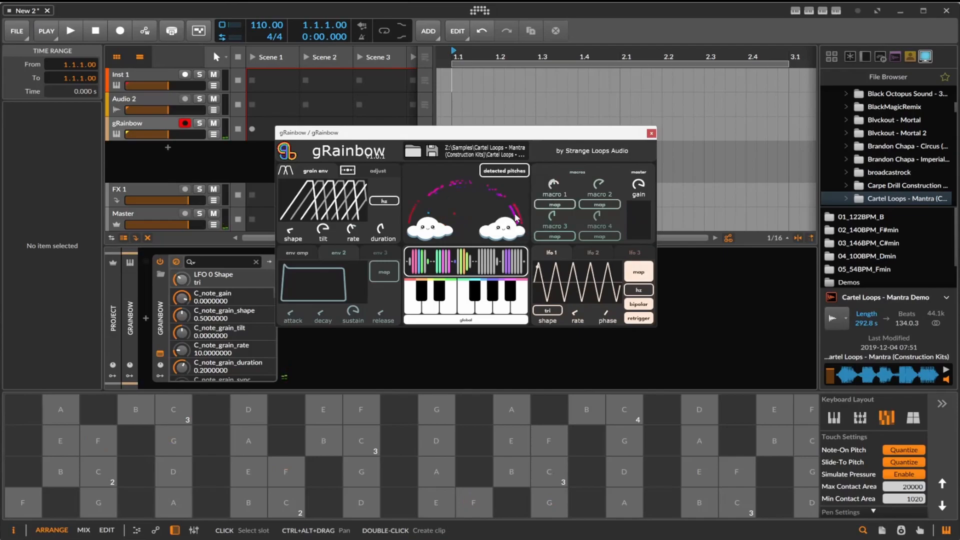
{"action": "left_click", "coordinate": [523, 171]}
{"action": "left_click", "coordinate": [540, 229]}
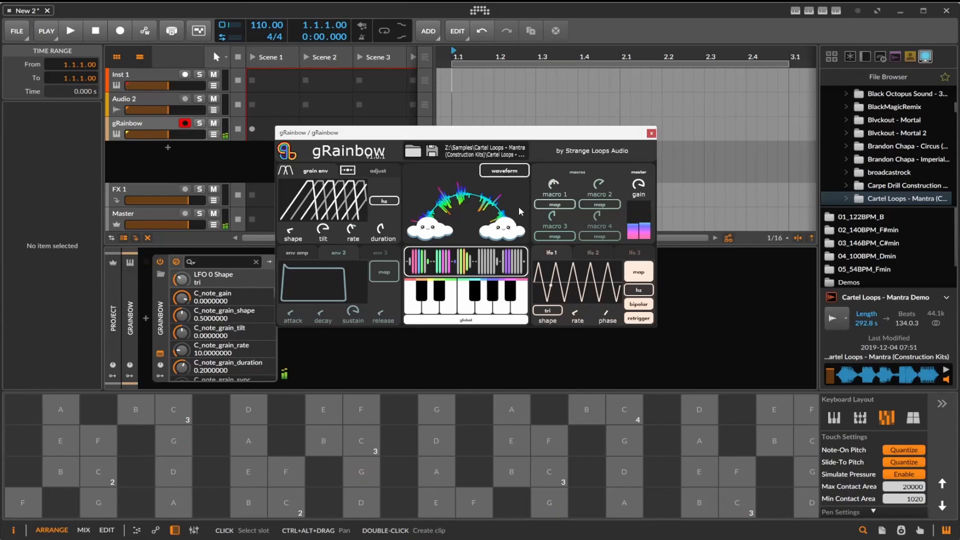
- Preview the Cartel Loops - Mantra Demo sample in the file browser from near its beginning and stop playback
{"action": "left_click", "coordinate": [946, 370]}
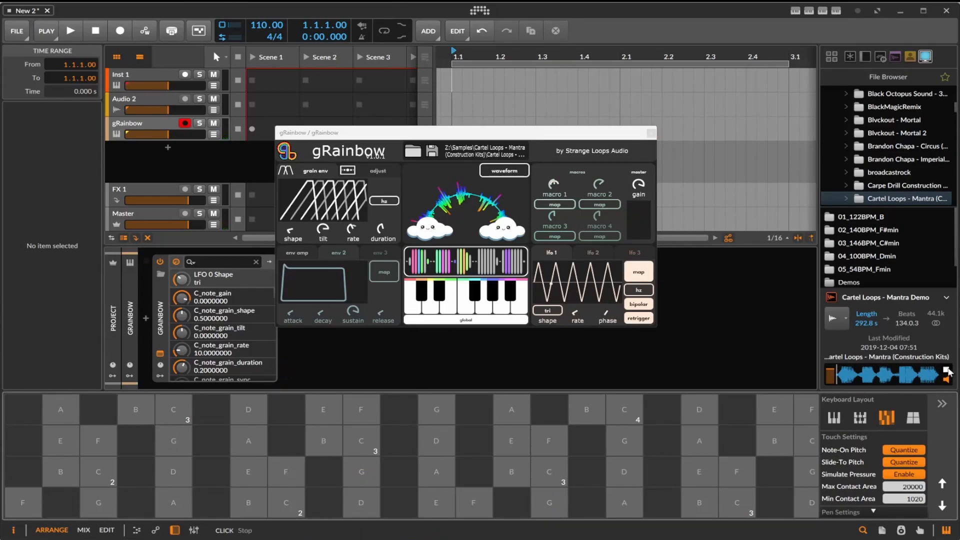
{"action": "left_click", "coordinate": [842, 374]}
{"action": "left_click", "coordinate": [947, 372]}
{"action": "left_click_drag", "start_coordinate": [880, 375], "coordinate": [428, 268]}
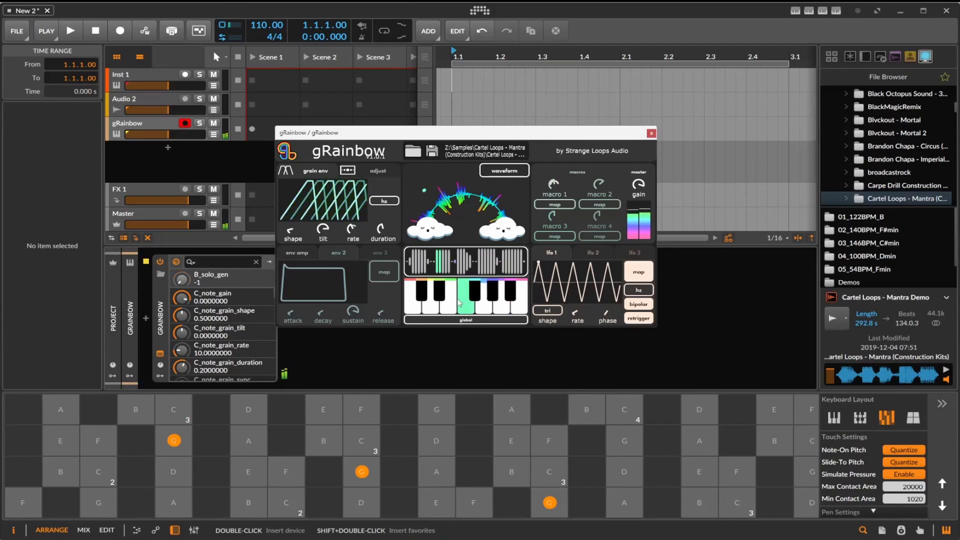
- Step through individual notes on the plugin's keyboard, including C, D and F, and finish with G selected
{"action": "left_click", "coordinate": [475, 300]}
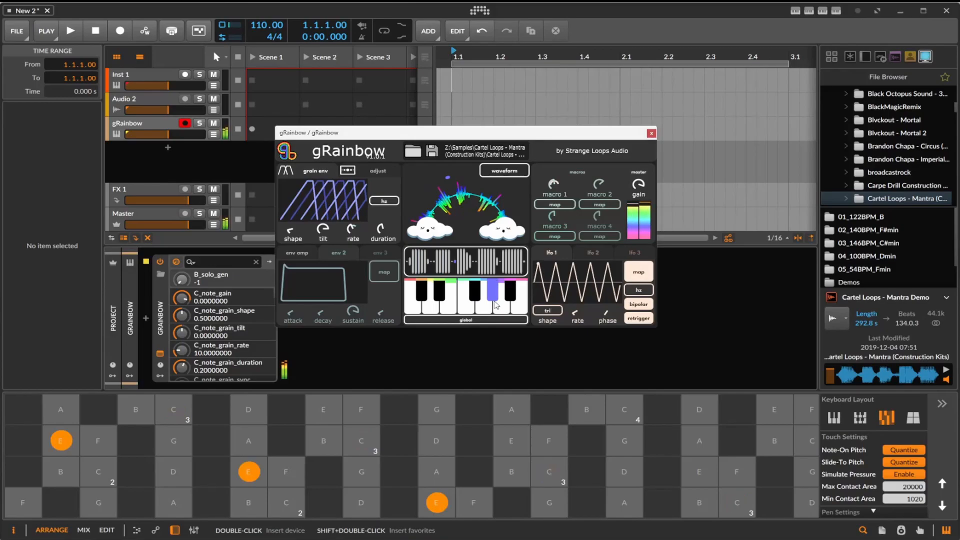
{"action": "left_click", "coordinate": [429, 309]}
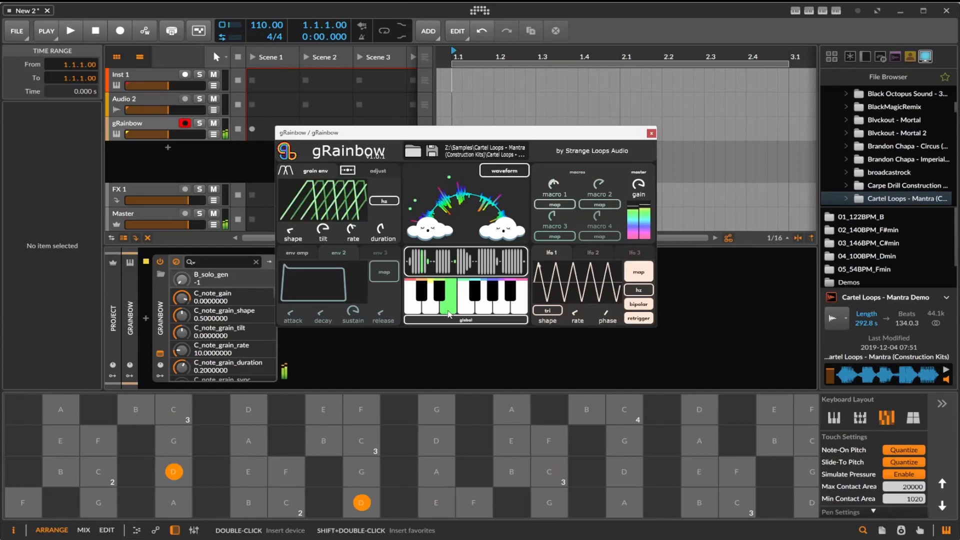
{"action": "left_click", "coordinate": [413, 306]}
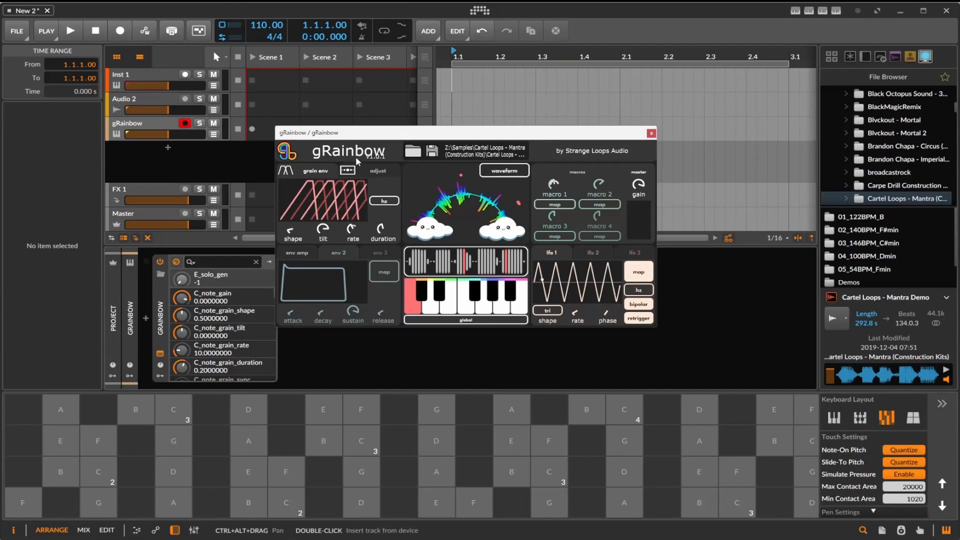
{"action": "left_click", "coordinate": [425, 312]}
{"action": "left_click", "coordinate": [415, 311]}
{"action": "left_click", "coordinate": [432, 310]}
{"action": "left_click", "coordinate": [466, 309]}
{"action": "left_click", "coordinate": [485, 309]}
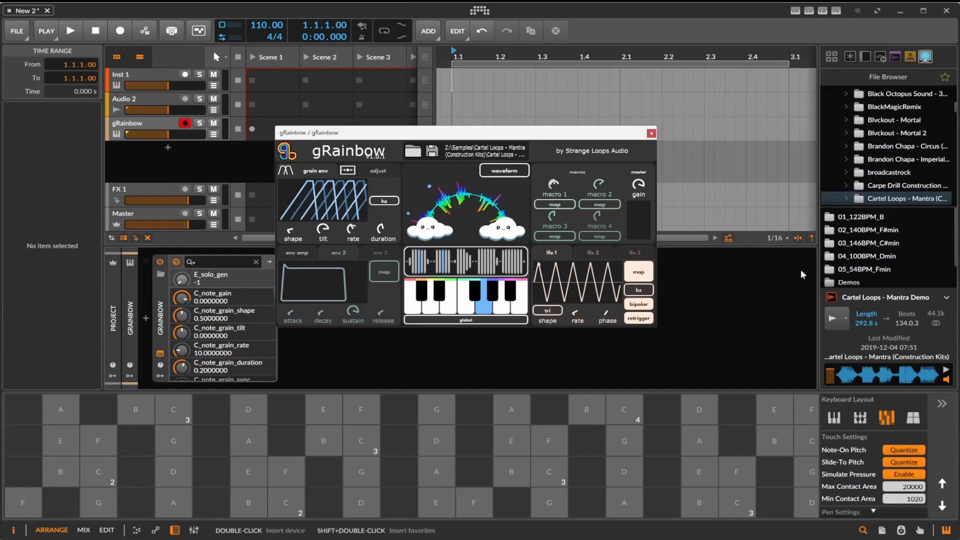
- Show the G note's adjust parameters, change its octave adjust and set its tune adjust to -0.09
{"action": "scroll", "coordinate": [938, 177], "scroll_direction": "down", "scroll_amount": 3}
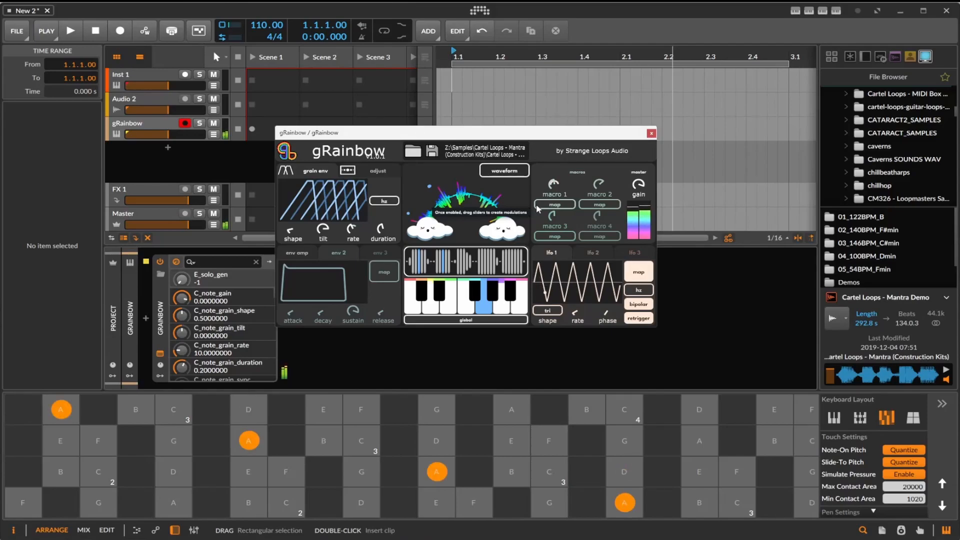
{"action": "left_click", "coordinate": [376, 172]}
{"action": "mouse_move", "coordinate": [295, 187]}
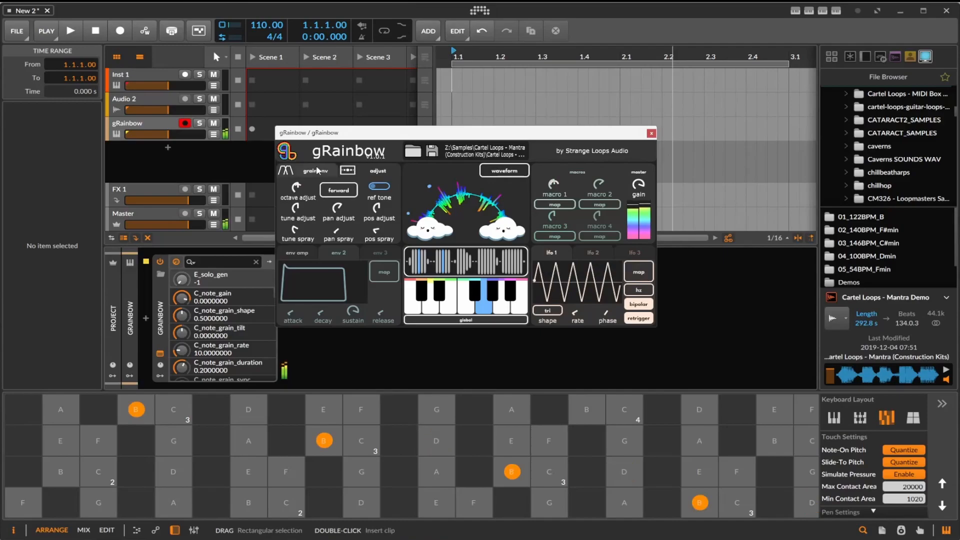
{"action": "left_click_drag", "start_coordinate": [296, 188], "coordinate": [297, 226]}
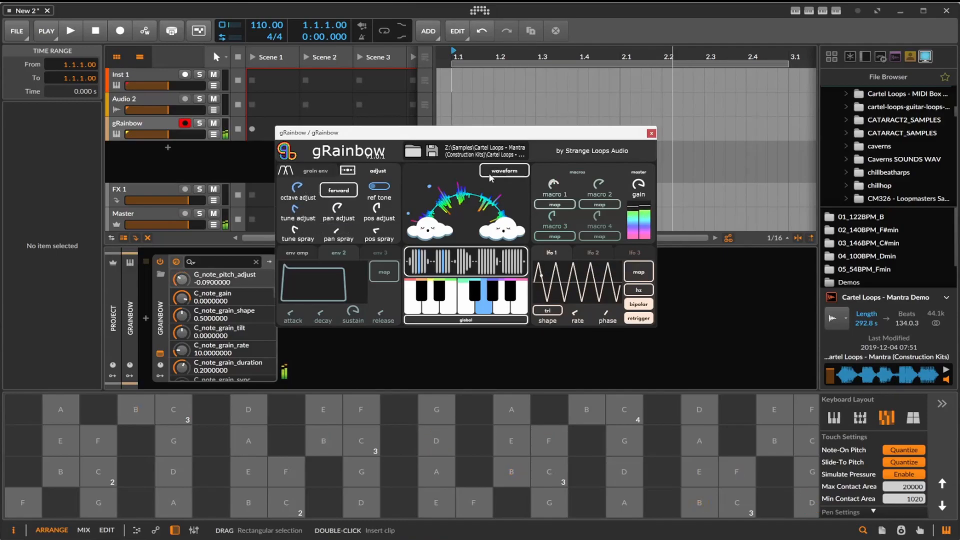
- Show the amplitude envelope and set its decay to 1.03
{"action": "left_click", "coordinate": [311, 255]}
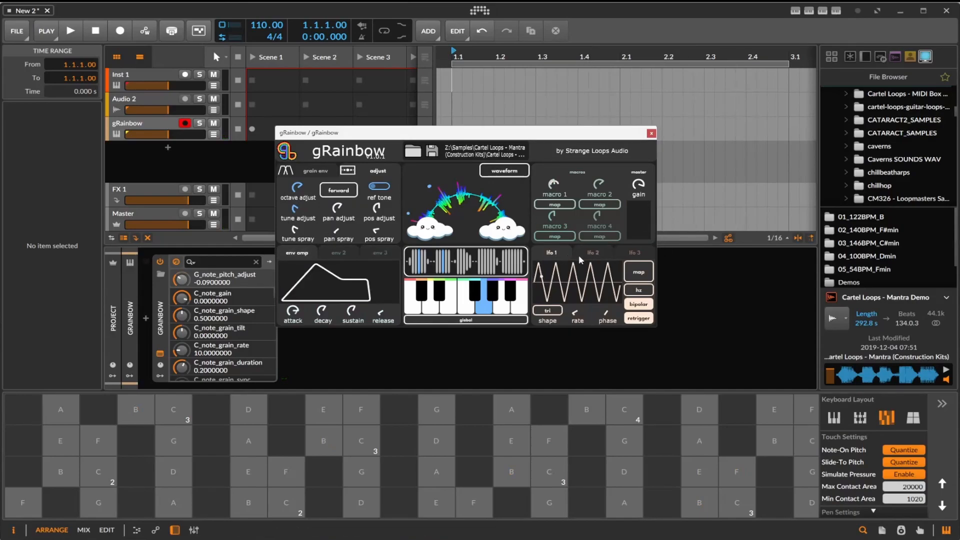
{"action": "left_click", "coordinate": [322, 321]}
{"action": "left_click_drag", "start_coordinate": [322, 322], "coordinate": [322, 326]}
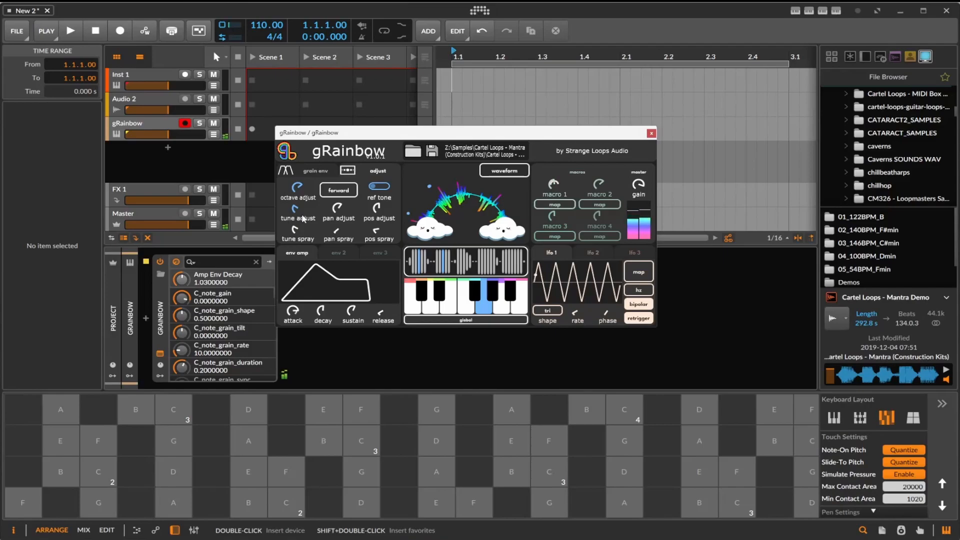
- Set C_note_gain to -13.0640011 in the device's parameter list and reposition the gRainbow window
{"action": "scroll", "coordinate": [207, 321], "scroll_direction": "down", "scroll_amount": 8}
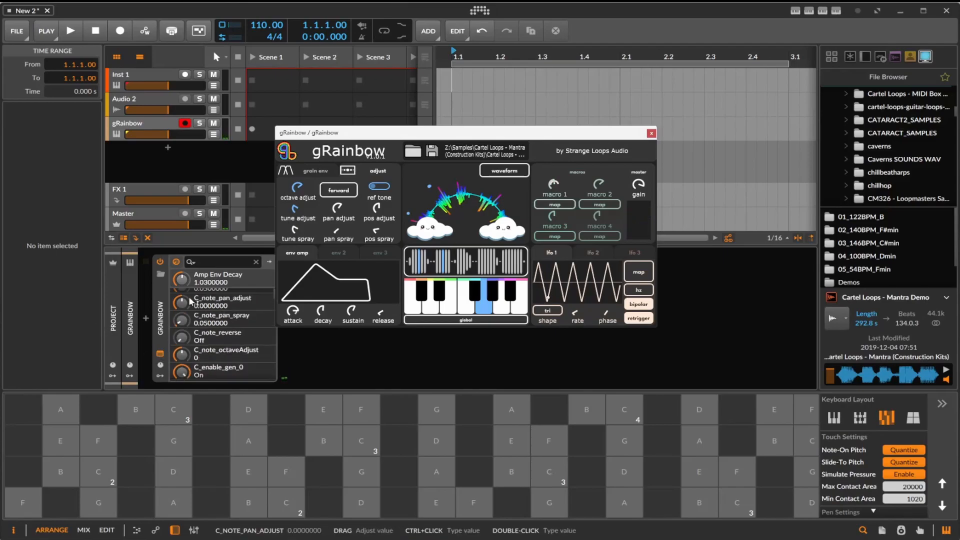
{"action": "scroll", "coordinate": [208, 321], "scroll_direction": "up", "scroll_amount": 10}
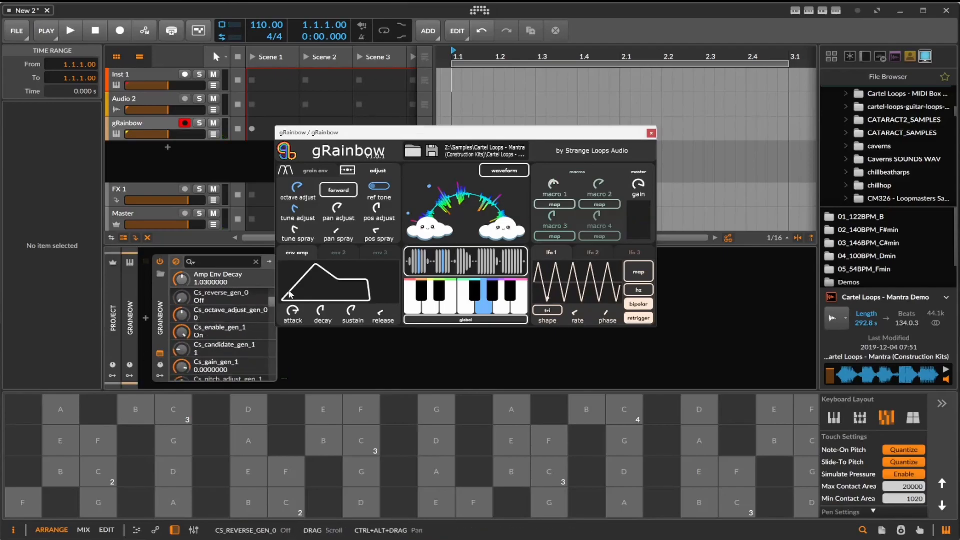
{"action": "left_click_drag", "start_coordinate": [332, 133], "coordinate": [372, 140]}
{"action": "mouse_move", "coordinate": [272, 303]}
{"action": "left_mouse_down"}
{"action": "mouse_move", "coordinate": [272, 351]}
{"action": "mouse_move", "coordinate": [280, 292]}
{"action": "left_mouse_up"}
{"action": "left_click_drag", "start_coordinate": [187, 299], "coordinate": [187, 326]}
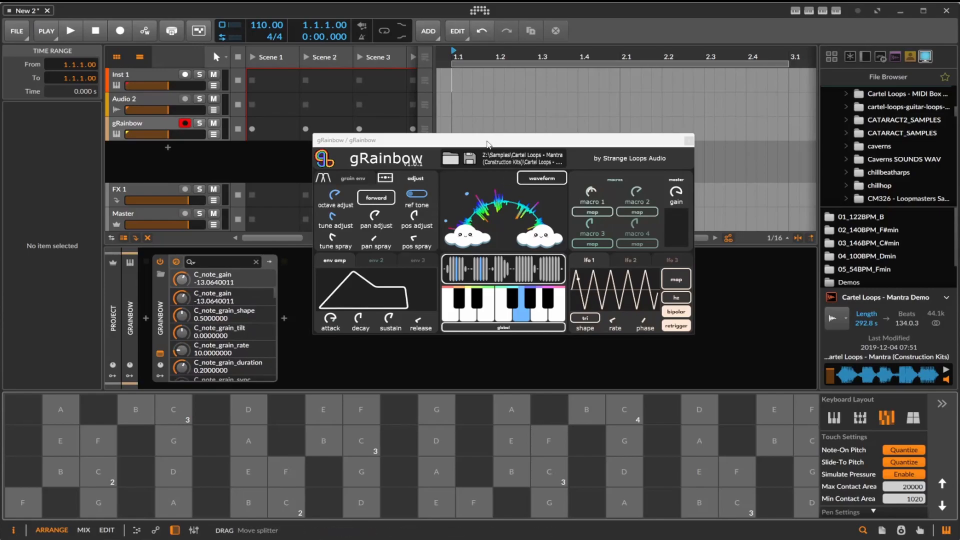
{"action": "left_click_drag", "start_coordinate": [488, 144], "coordinate": [433, 149]}
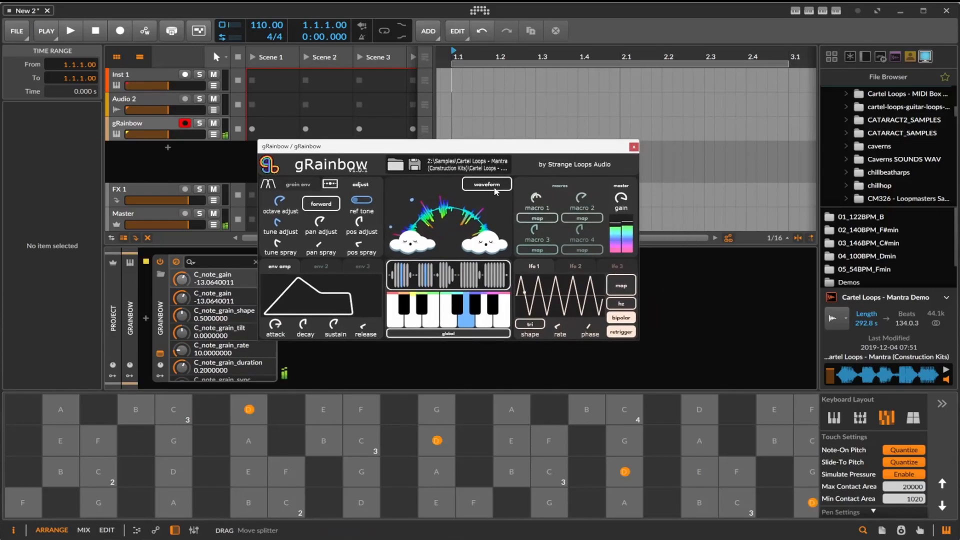
- Select another note on the plugin's keyboard and switch the rainbow display to harmonic profile
{"action": "left_click", "coordinate": [498, 320]}
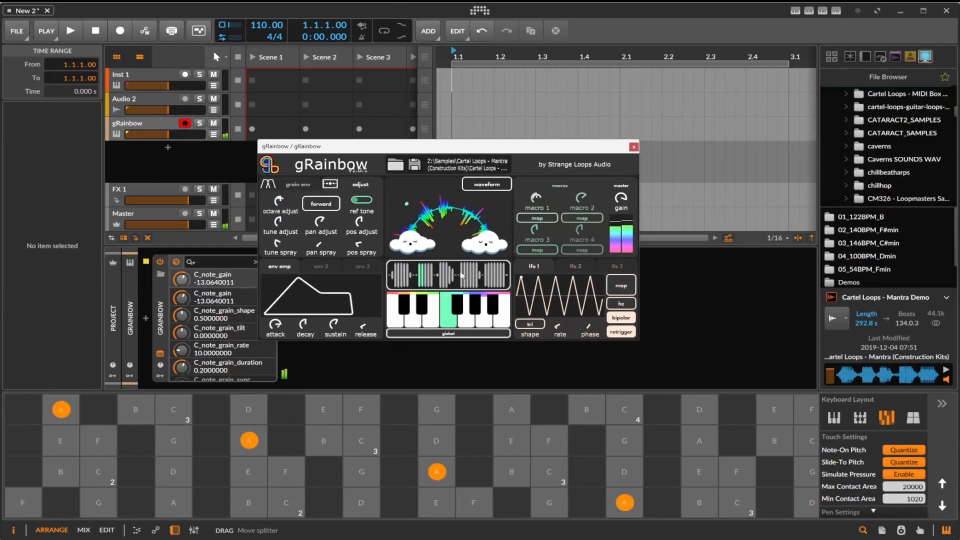
{"action": "left_click", "coordinate": [480, 185]}
{"action": "left_click", "coordinate": [497, 213]}
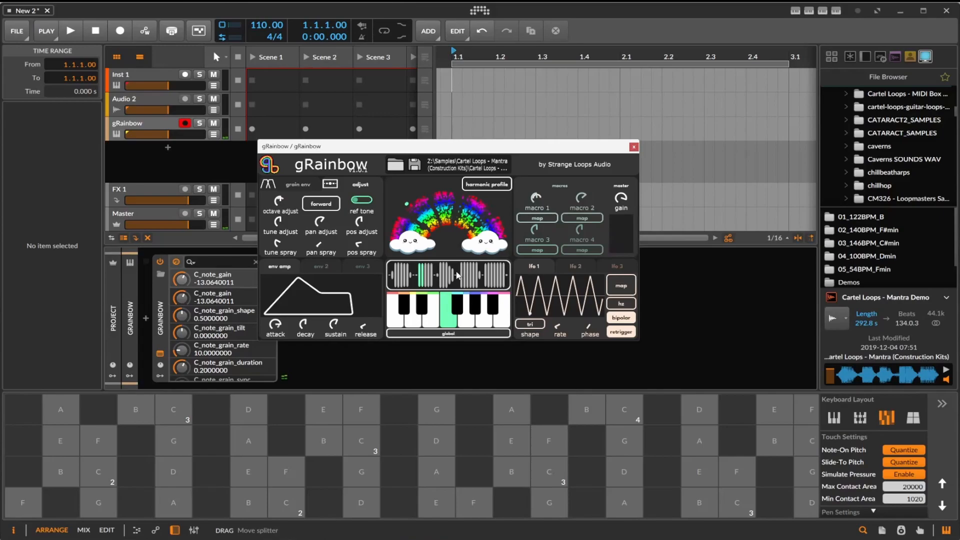
- Select the notes A, G, F and C in turn on the plugin's keyboard
{"action": "left_click", "coordinate": [486, 316]}
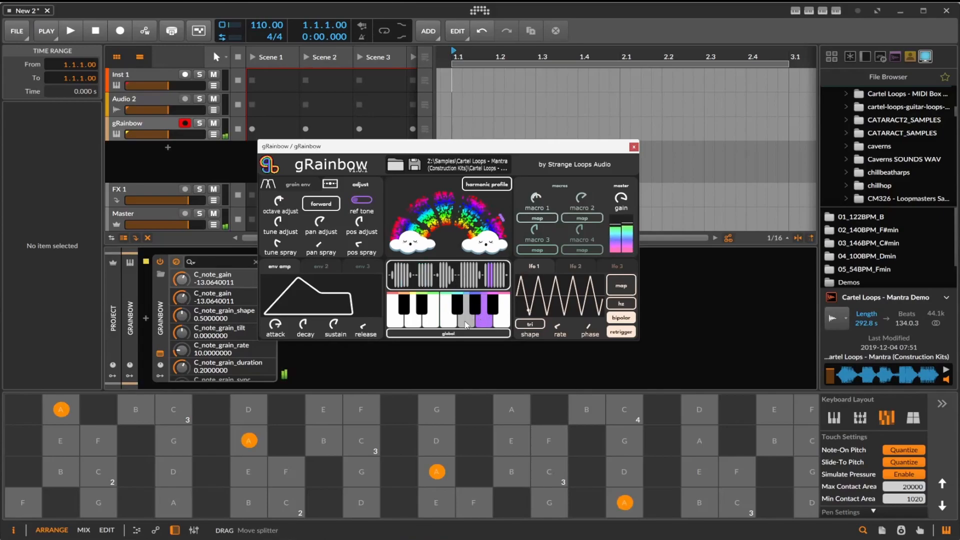
{"action": "left_click", "coordinate": [464, 321]}
{"action": "left_click", "coordinate": [447, 323]}
{"action": "left_click", "coordinate": [396, 321]}
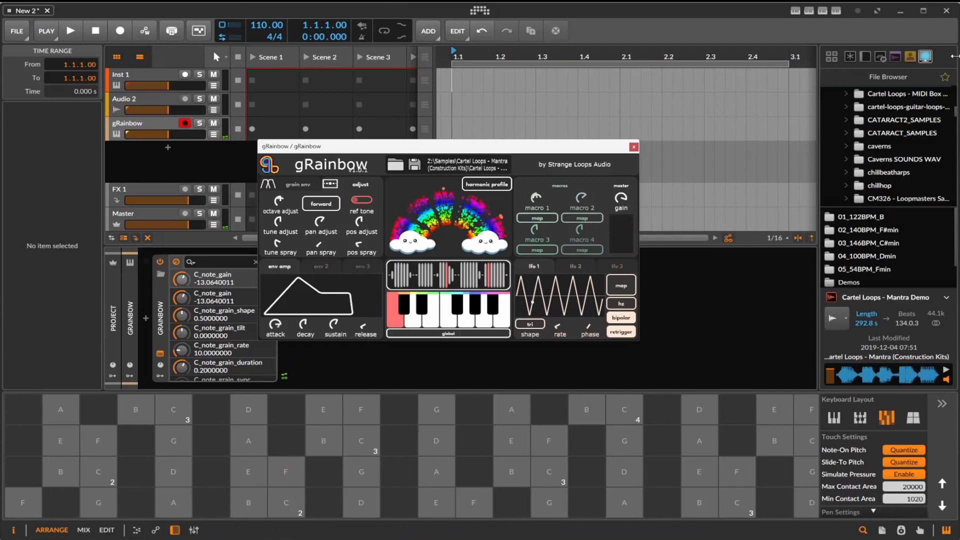
- Open the Loops folder inside caverns > Soundtrack Loops Caverns in the file browser
{"action": "left_click", "coordinate": [879, 146]}
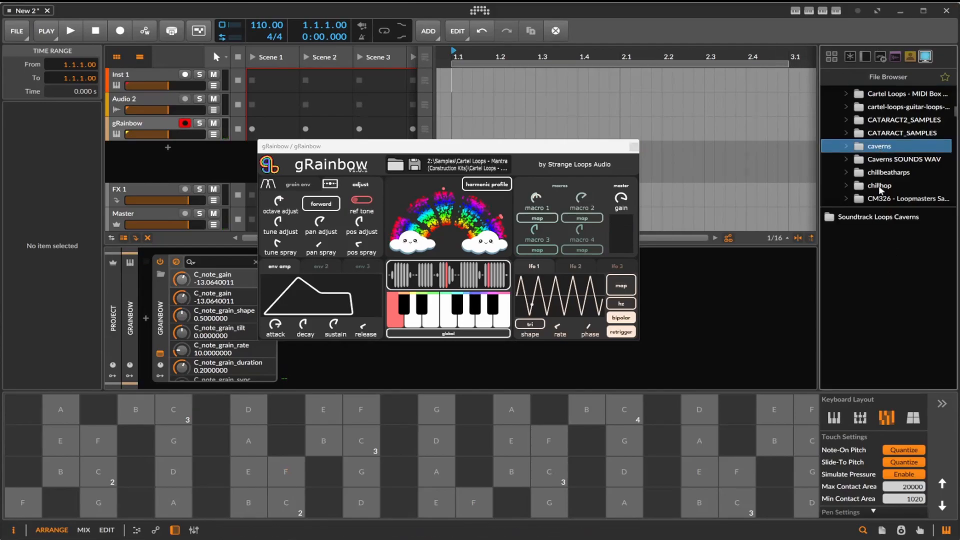
{"action": "double_click", "coordinate": [878, 216]}
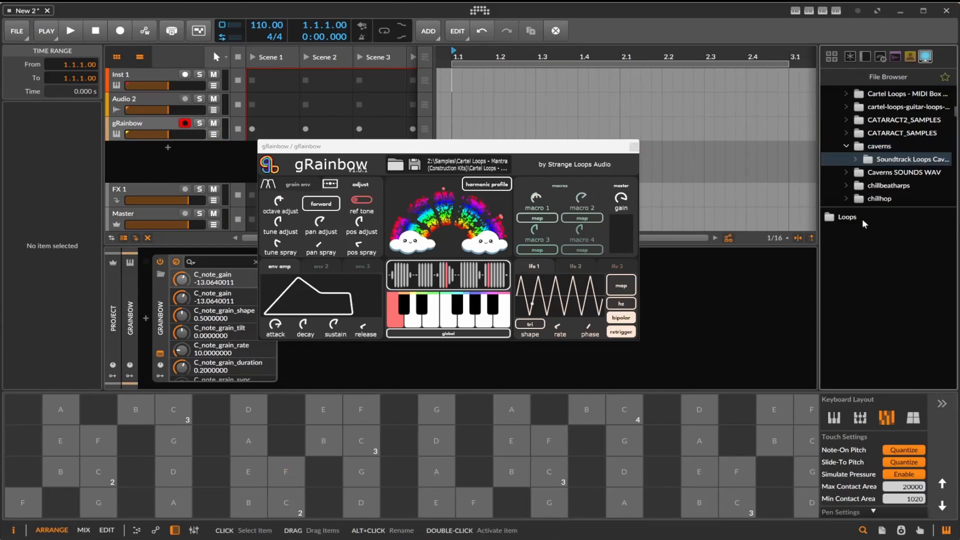
{"action": "double_click", "coordinate": [862, 218]}
- Load the SL Chill Beat Harp A 80 BPM 002 sample into gRainbow, convert it to grains and stop the browser preview
{"action": "left_click", "coordinate": [864, 243]}
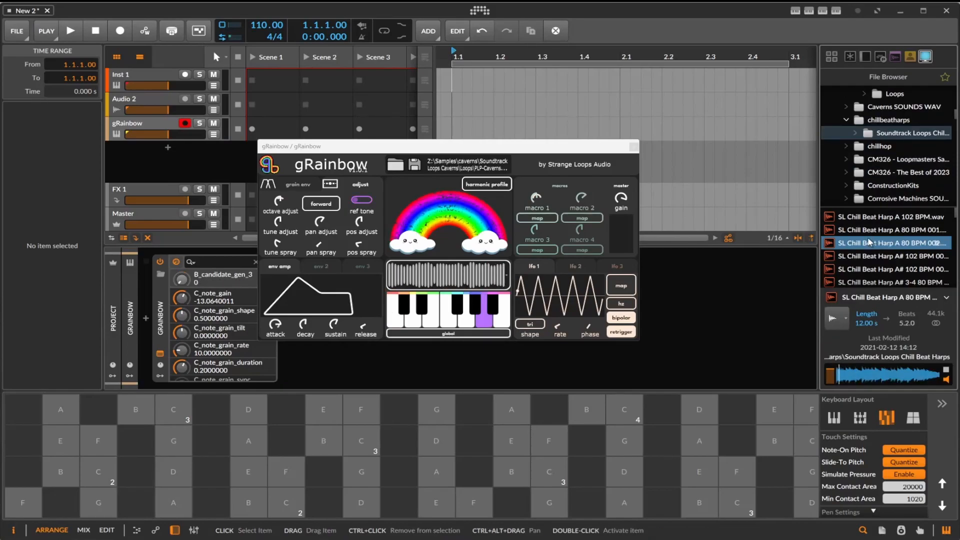
{"action": "left_click_drag", "start_coordinate": [496, 252], "coordinate": [466, 242]}
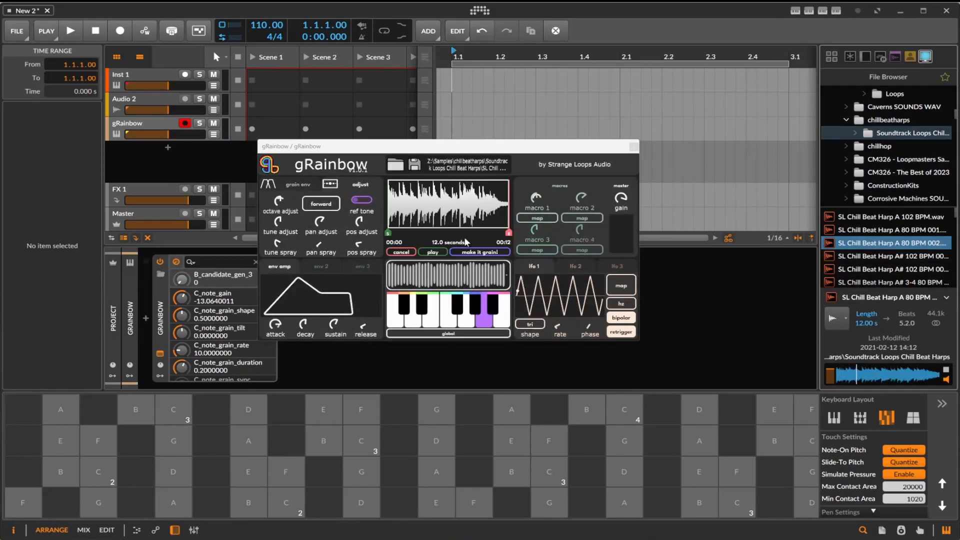
{"action": "left_click", "coordinate": [464, 252]}
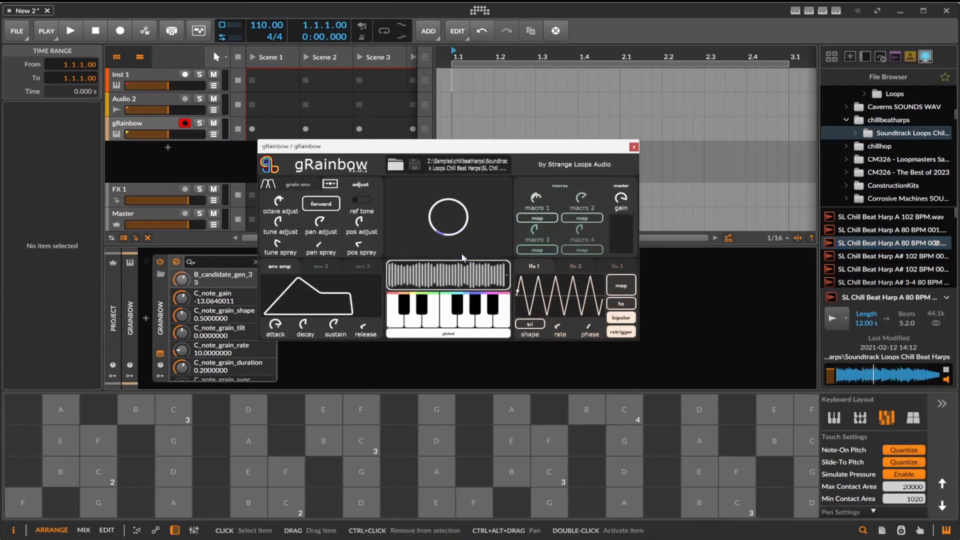
{"action": "left_click", "coordinate": [947, 371]}
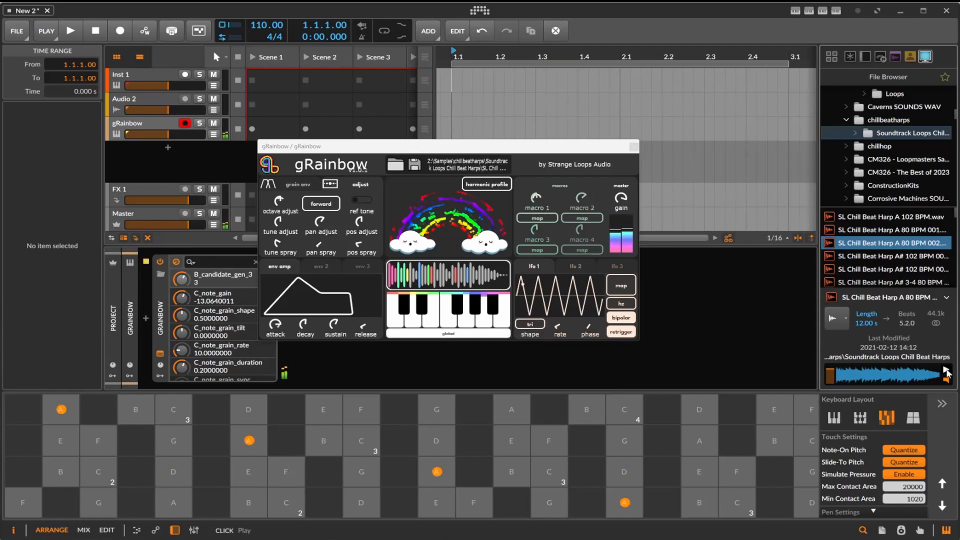
- Set the master pan adjust to -0.02 and reshape the grain envelope with more shape, less tilt and a duration of 0.14
{"action": "mouse_move", "coordinate": [281, 208]}
{"action": "left_mouse_down"}
{"action": "mouse_move", "coordinate": [277, 256]}
{"action": "mouse_move", "coordinate": [279, 227]}
{"action": "mouse_move", "coordinate": [322, 218]}
{"action": "left_mouse_up"}
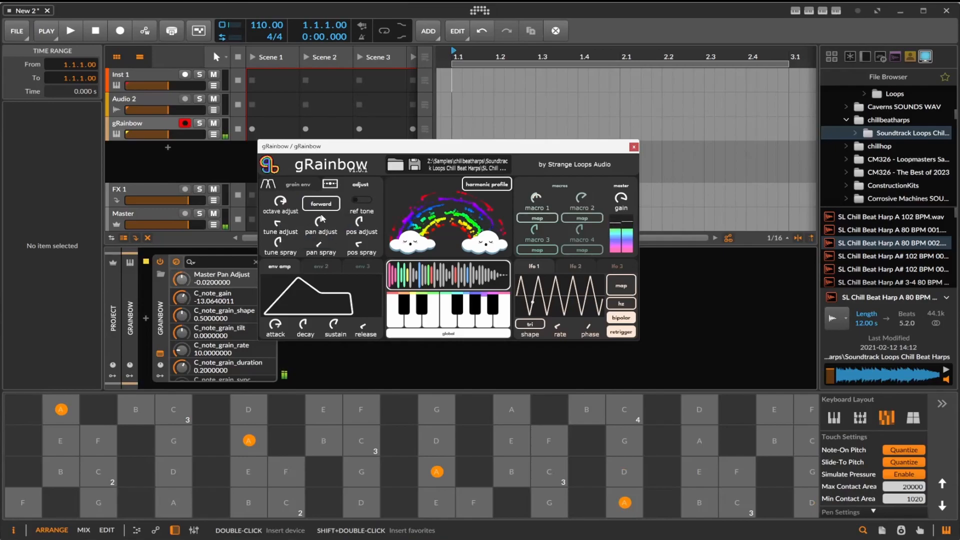
{"action": "left_click", "coordinate": [306, 186]}
{"action": "left_click_drag", "start_coordinate": [276, 250], "coordinate": [275, 188]}
{"action": "left_click_drag", "start_coordinate": [306, 244], "coordinate": [307, 308]}
{"action": "left_click_drag", "start_coordinate": [366, 243], "coordinate": [367, 265]}
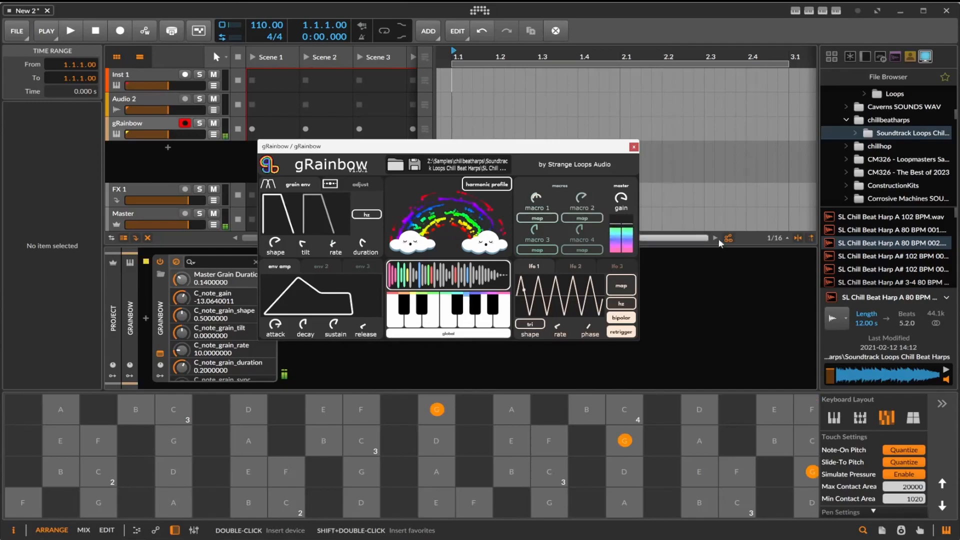
- Switch the on-screen touch keyboard to the second keyboard layout
{"action": "left_click", "coordinate": [867, 419]}
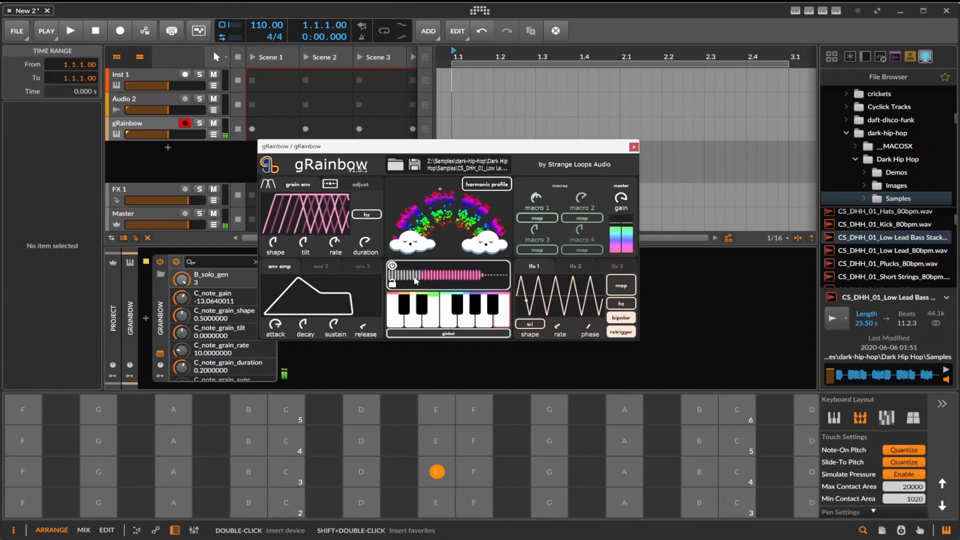
- Choose a different grain position for the B note's generator, toggle that generator off and on, and adjust macro 1
{"action": "left_click_drag", "start_coordinate": [490, 276], "coordinate": [431, 275]}
{"action": "left_click", "coordinate": [393, 267]}
{"action": "left_click", "coordinate": [393, 267]}
{"action": "left_click", "coordinate": [466, 324]}
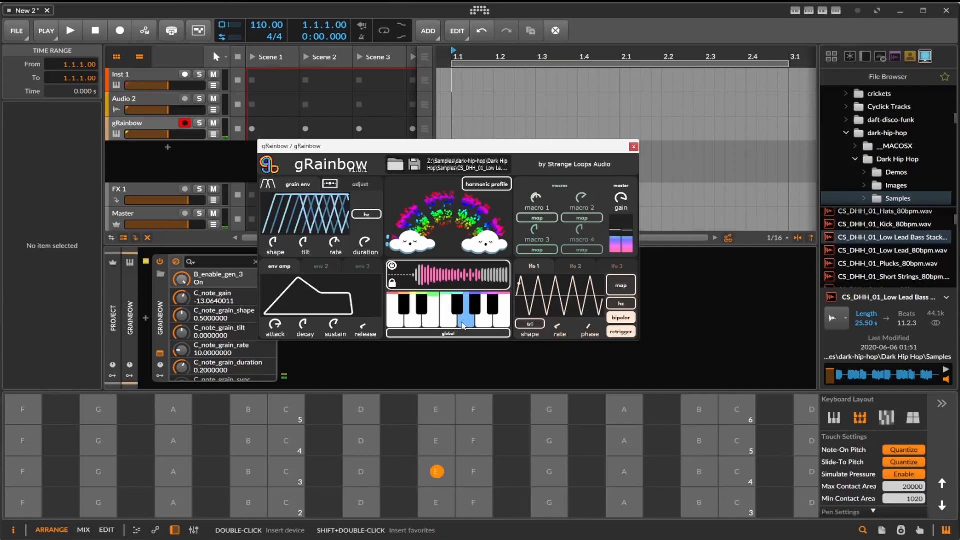
{"action": "mouse_move", "coordinate": [536, 200]}
{"action": "left_mouse_down"}
{"action": "mouse_move", "coordinate": [537, 164]}
{"action": "mouse_move", "coordinate": [537, 208]}
{"action": "left_mouse_up"}
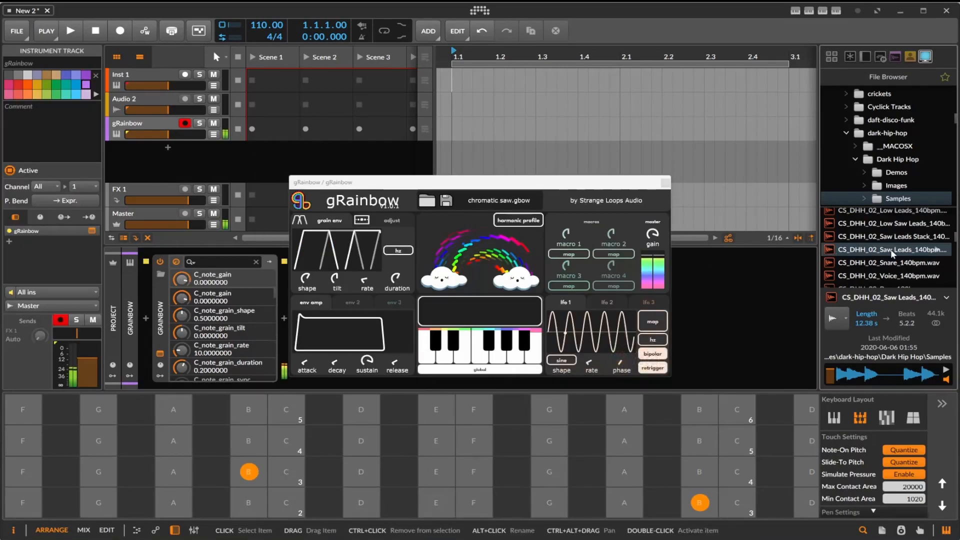
- Load the CS_DHH_02_Saw Leads_140bpm sample from the Dark Hip Hop Samples folder into gRainbow and convert it to grains
{"action": "left_click", "coordinate": [890, 249]}
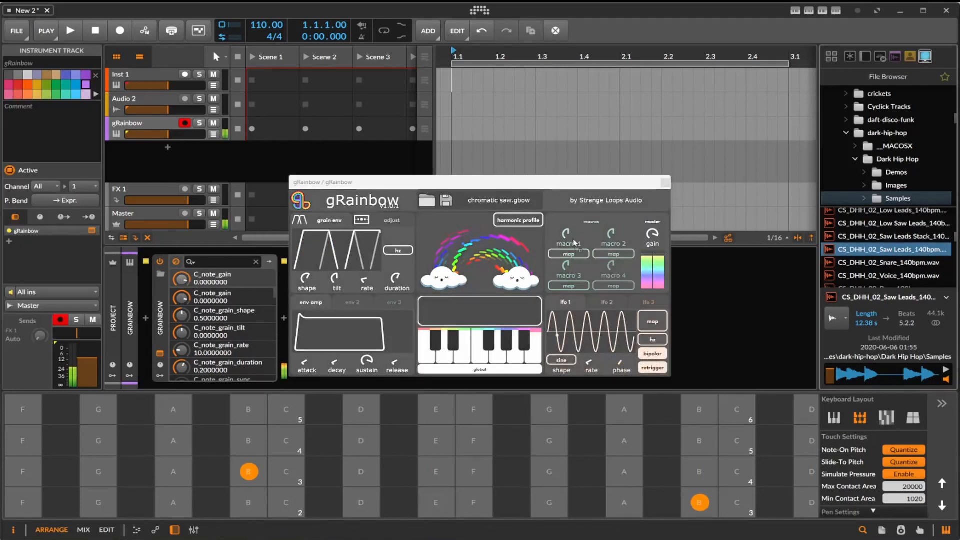
{"action": "left_click_drag", "start_coordinate": [574, 242], "coordinate": [491, 267]}
{"action": "left_click", "coordinate": [530, 290]}
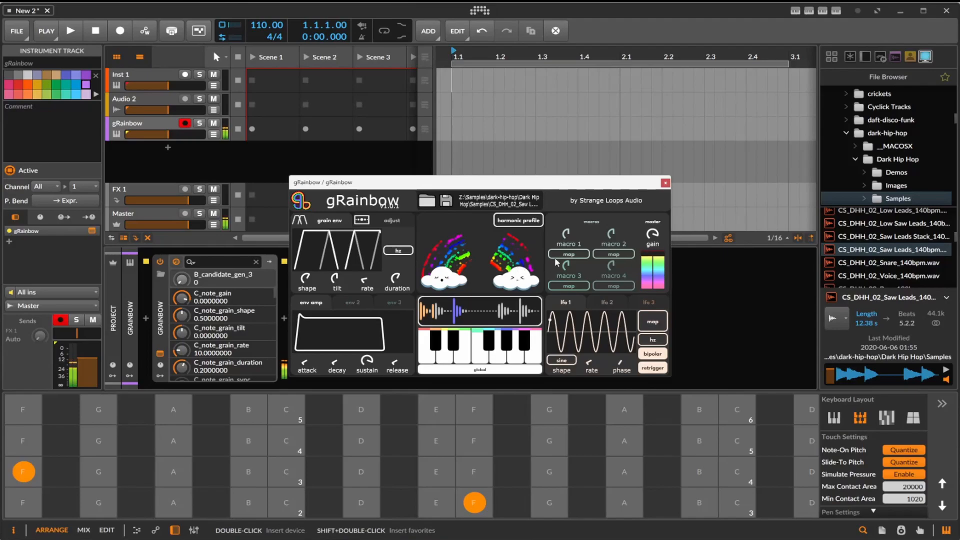
- Set the master grain tilt to 0.52, grain rate to 23.59 and grain duration to 0.17, and audition the B note
{"action": "left_click_drag", "start_coordinate": [305, 278], "coordinate": [333, 250]}
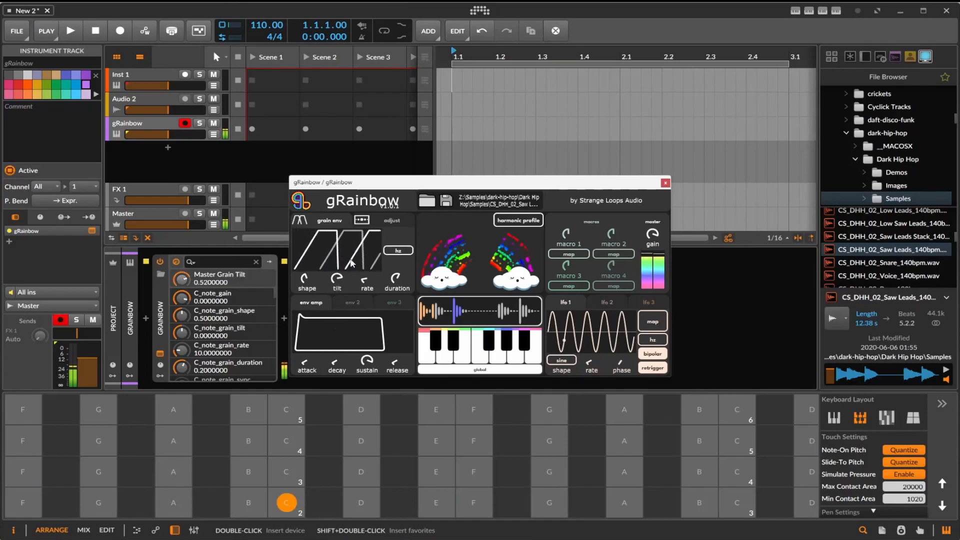
{"action": "left_click_drag", "start_coordinate": [366, 283], "coordinate": [369, 240]}
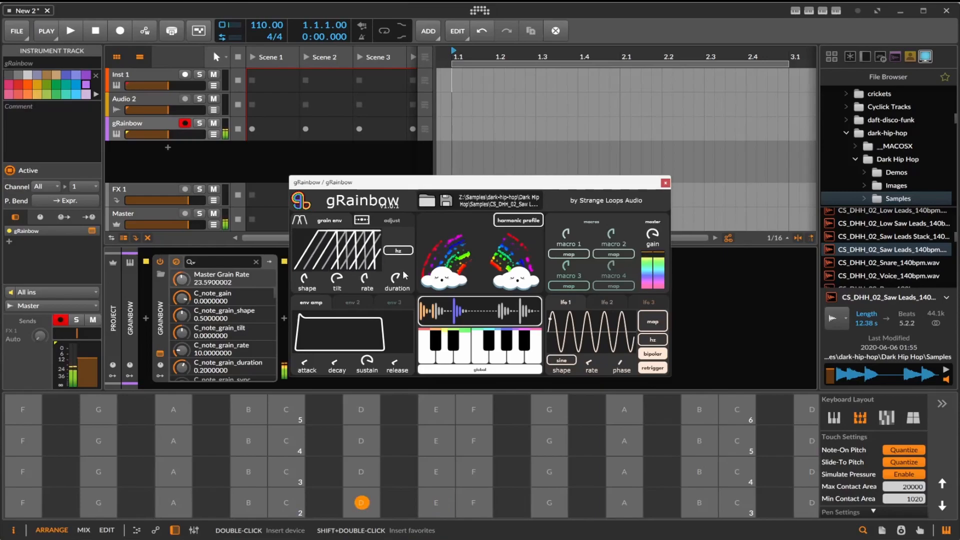
{"action": "left_click_drag", "start_coordinate": [399, 278], "coordinate": [394, 307]}
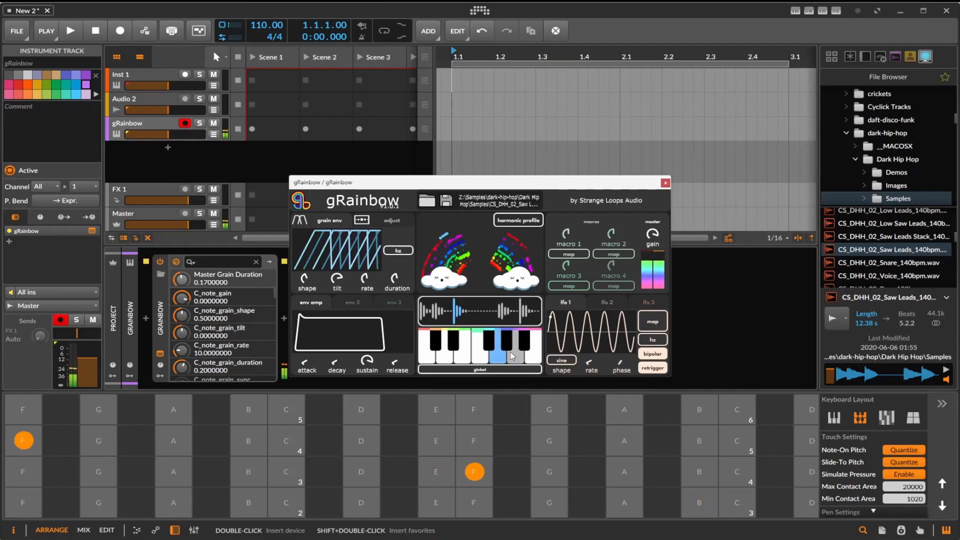
{"action": "left_click", "coordinate": [531, 353]}
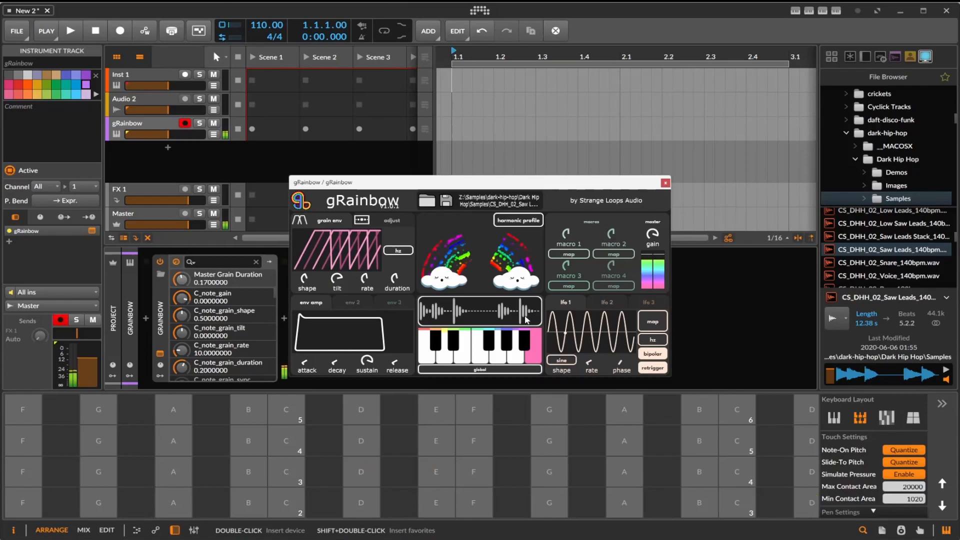
- Search the devices for "va", add ValhallaSupermassive after gRainbow on its track, and move the effect's window upward
{"action": "left_click", "coordinate": [865, 56]}
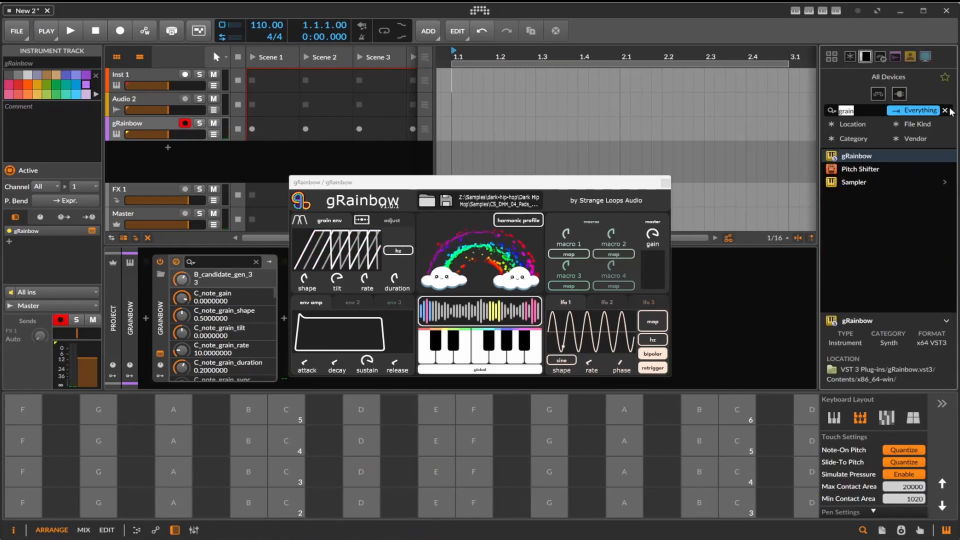
{"action": "type", "text": "va"}
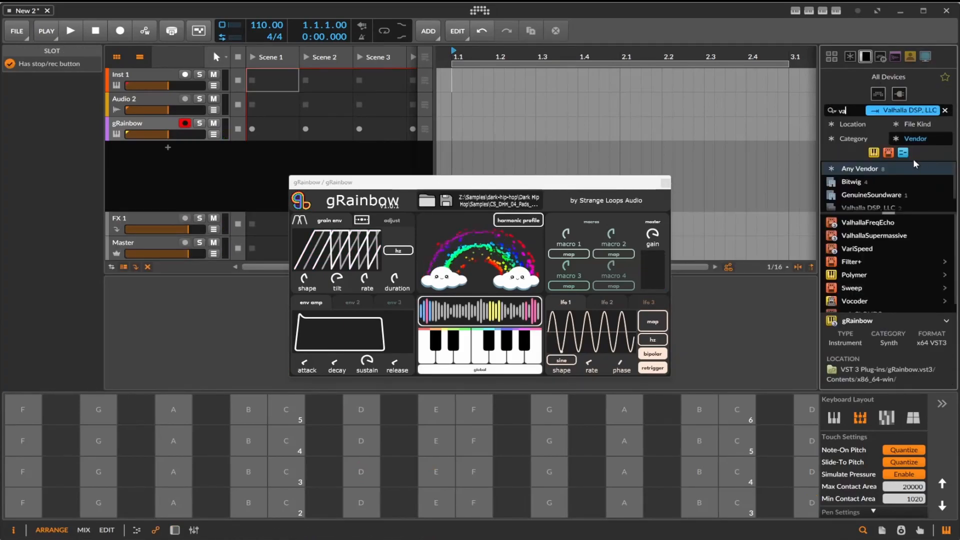
{"action": "left_click_drag", "start_coordinate": [870, 235], "coordinate": [826, 248]}
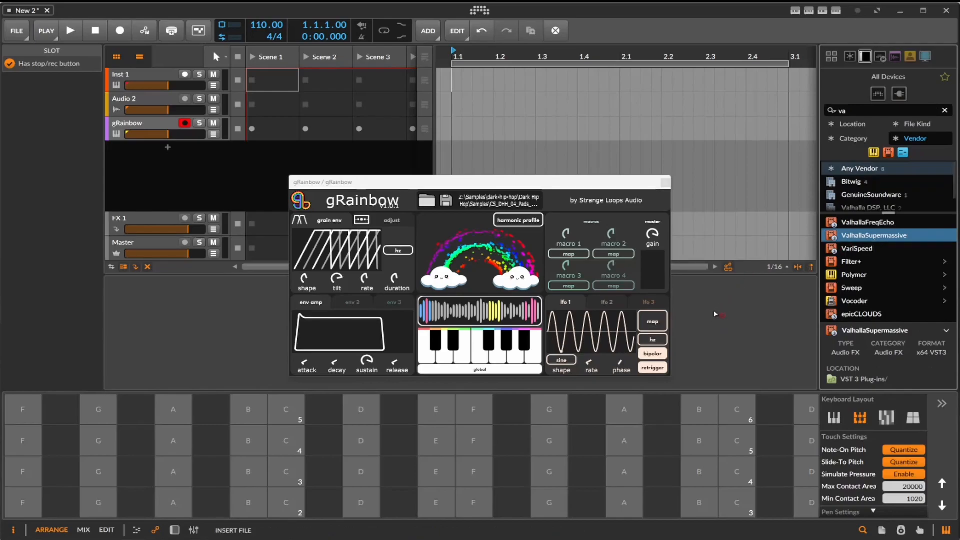
{"action": "left_click_drag", "start_coordinate": [716, 314], "coordinate": [713, 326]}
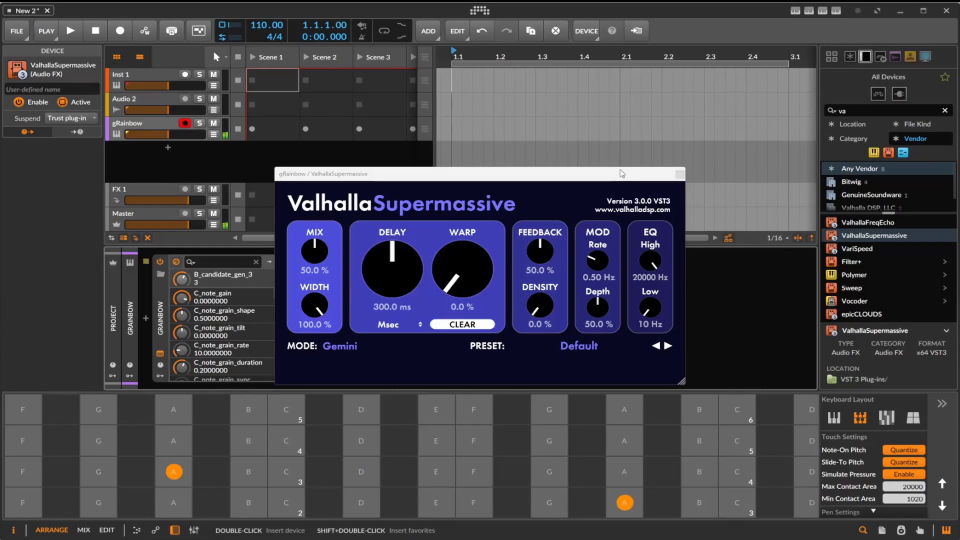
{"action": "left_click_drag", "start_coordinate": [590, 179], "coordinate": [642, 68]}
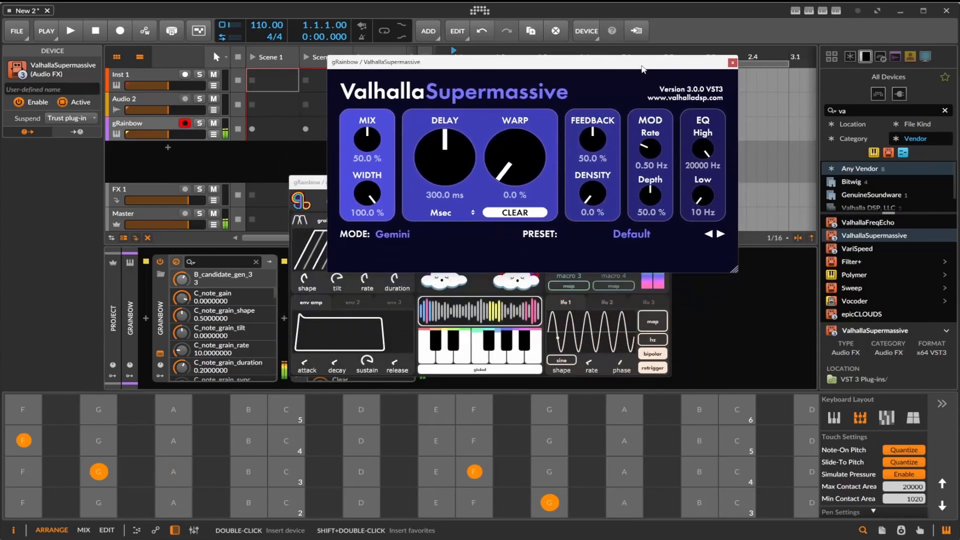
- Set ValhallaSupermassive's warp to 48.8% and mix to 72.4%, and clear the device search
{"action": "left_click_drag", "start_coordinate": [517, 145], "coordinate": [518, 98]}
{"action": "left_click_drag", "start_coordinate": [367, 139], "coordinate": [373, 108]}
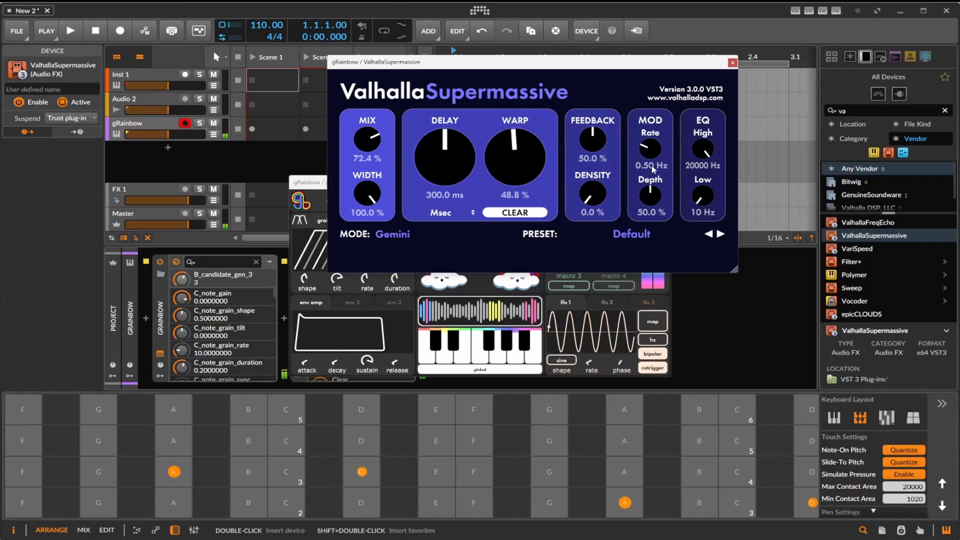
{"action": "left_click", "coordinate": [852, 111]}
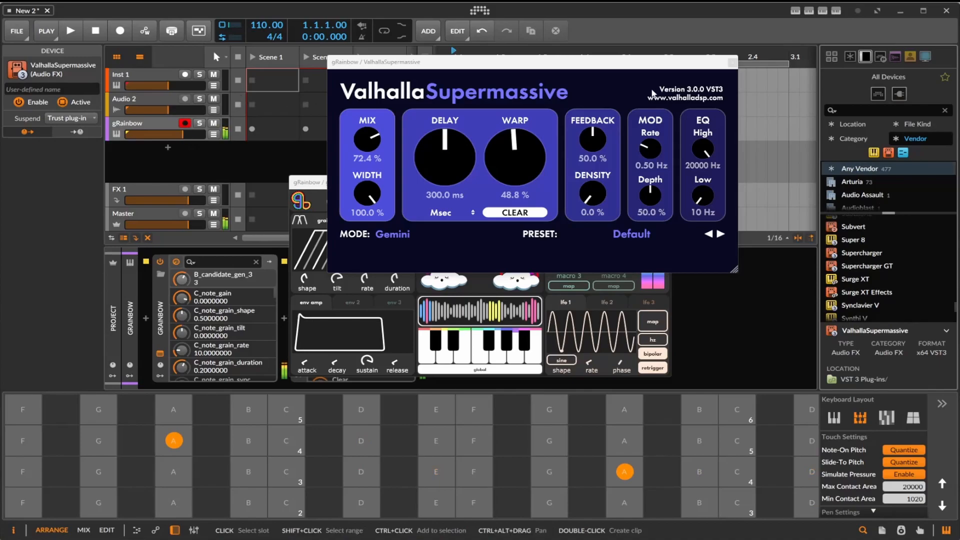
- Switch ValhallaSupermassive's delay from milliseconds to note timing and set it to 1/8
{"action": "left_click_drag", "start_coordinate": [434, 143], "coordinate": [424, 193]}
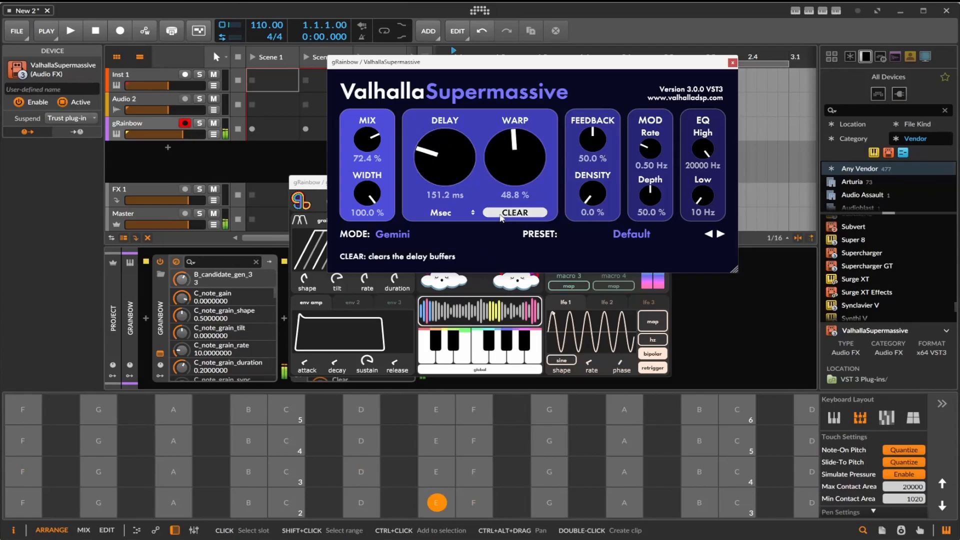
{"action": "left_click", "coordinate": [464, 214]}
{"action": "left_click", "coordinate": [460, 232]}
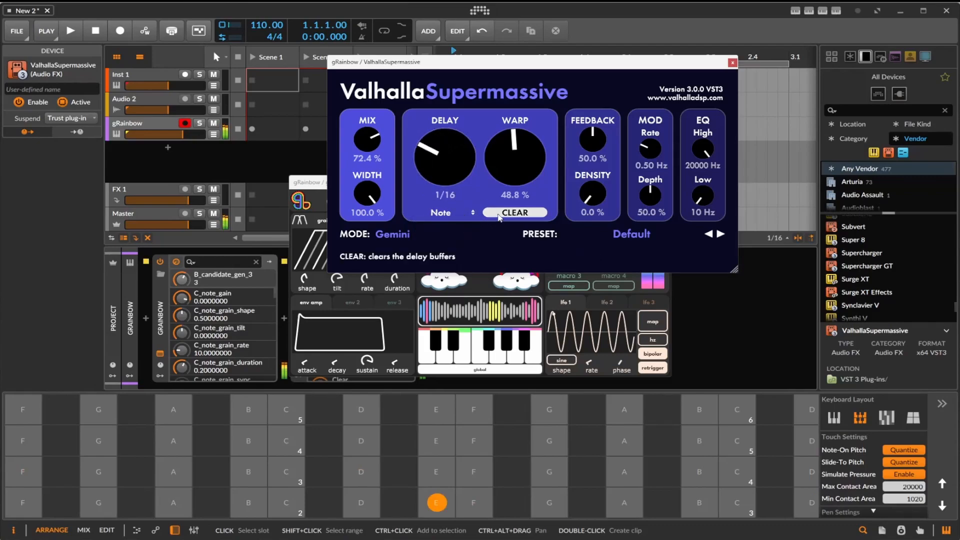
{"action": "left_click_drag", "start_coordinate": [451, 190], "coordinate": [444, 134]}
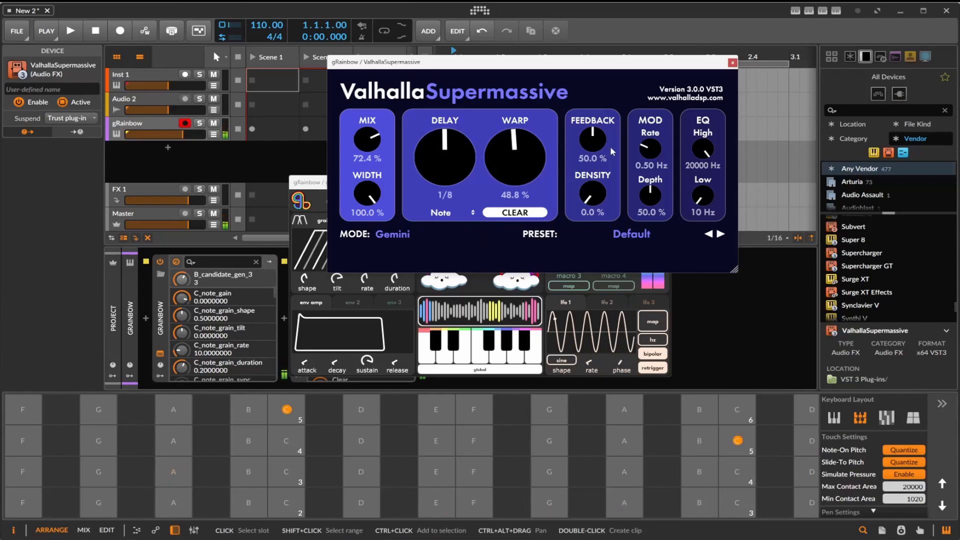
- Load the Leo Synth Hall preset from the Valhalla presets in ValhallaSupermassive
{"action": "left_click", "coordinate": [631, 234]}
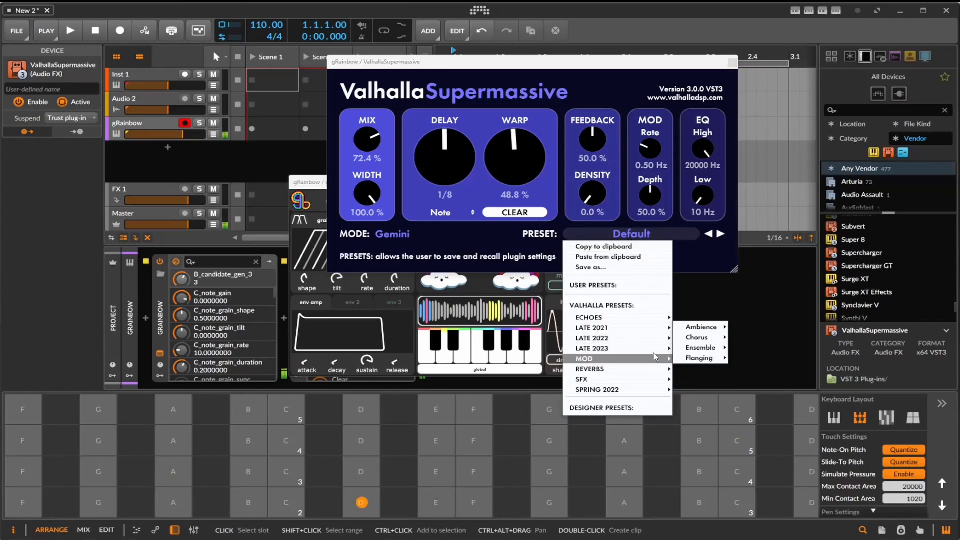
{"action": "mouse_move", "coordinate": [656, 354]}
{"action": "mouse_move", "coordinate": [693, 338]}
{"action": "left_click", "coordinate": [769, 307]}
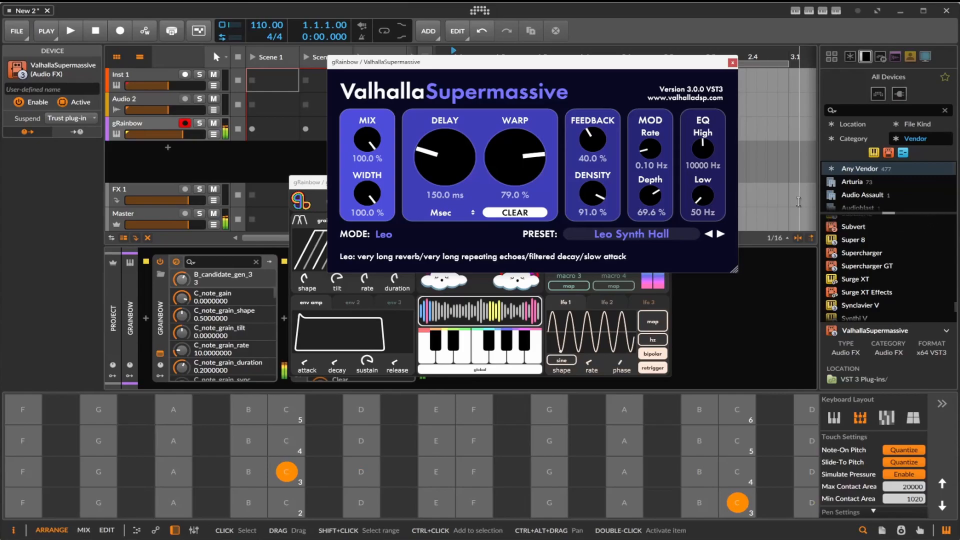
- Bring gRainbow forward and adjust the G note's own grain envelope: change its shape, lower its rate and set its duration to 0.26
{"action": "left_click", "coordinate": [322, 190]}
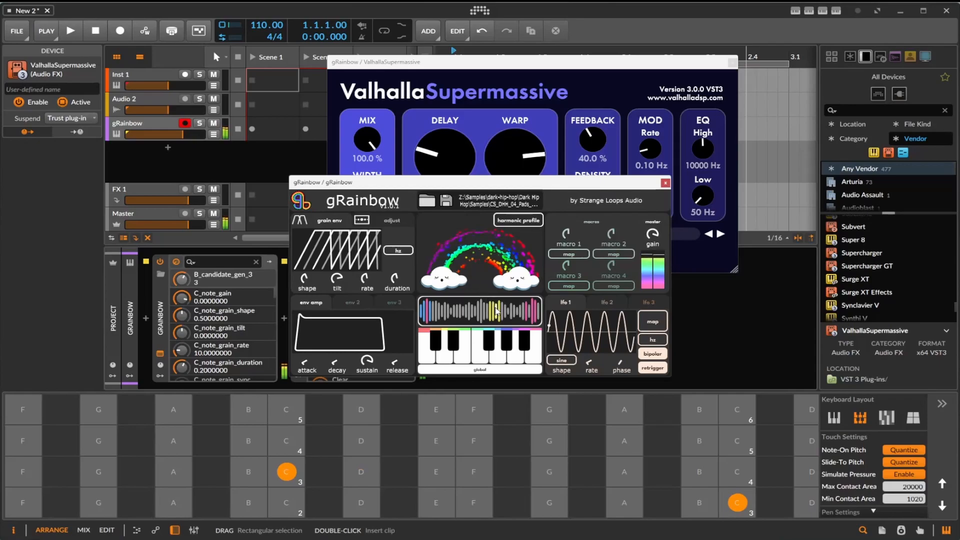
{"action": "left_click", "coordinate": [421, 359]}
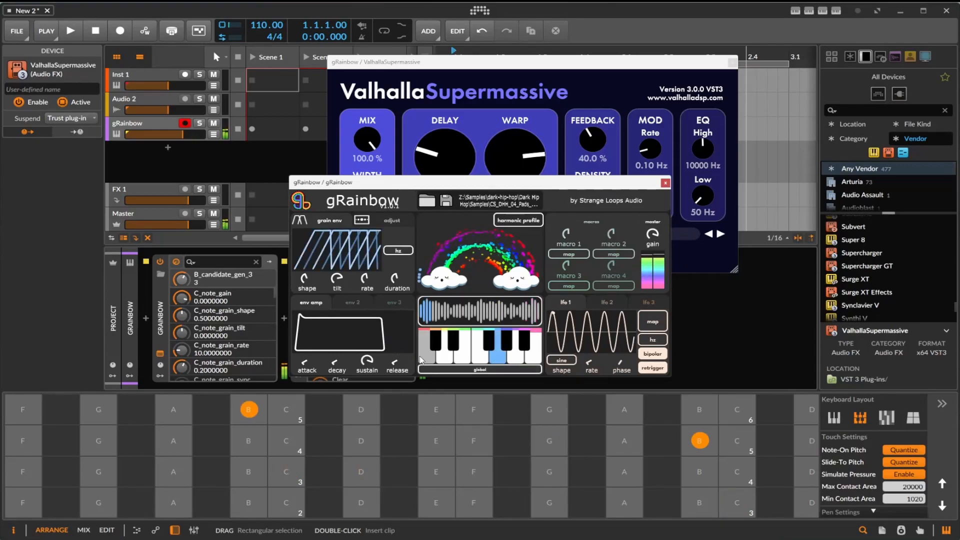
{"action": "mouse_move", "coordinate": [309, 285]}
{"action": "mouse_move", "coordinate": [309, 286]}
{"action": "left_mouse_down"}
{"action": "mouse_move", "coordinate": [321, 221]}
{"action": "mouse_move", "coordinate": [317, 299]}
{"action": "mouse_move", "coordinate": [320, 284]}
{"action": "left_mouse_up"}
{"action": "mouse_move", "coordinate": [368, 284]}
{"action": "mouse_move", "coordinate": [368, 308]}
{"action": "left_mouse_down"}
{"action": "mouse_move", "coordinate": [376, 325]}
{"action": "mouse_move", "coordinate": [372, 317]}
{"action": "left_mouse_up"}
{"action": "left_click_drag", "start_coordinate": [401, 282], "coordinate": [403, 233]}
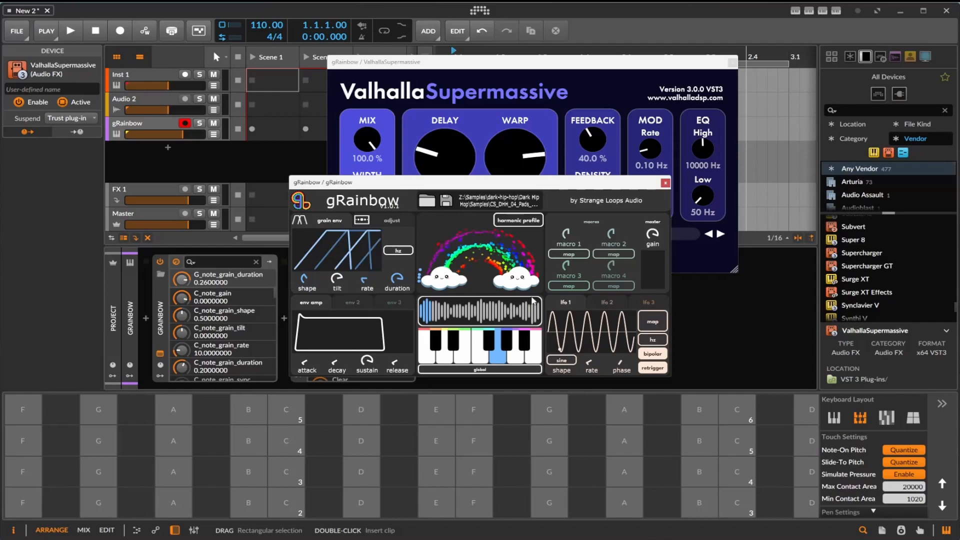
- Switch gRainbow's display to detected pitches and audition the keys between C and F to examine their grains
{"action": "left_click", "coordinate": [531, 221]}
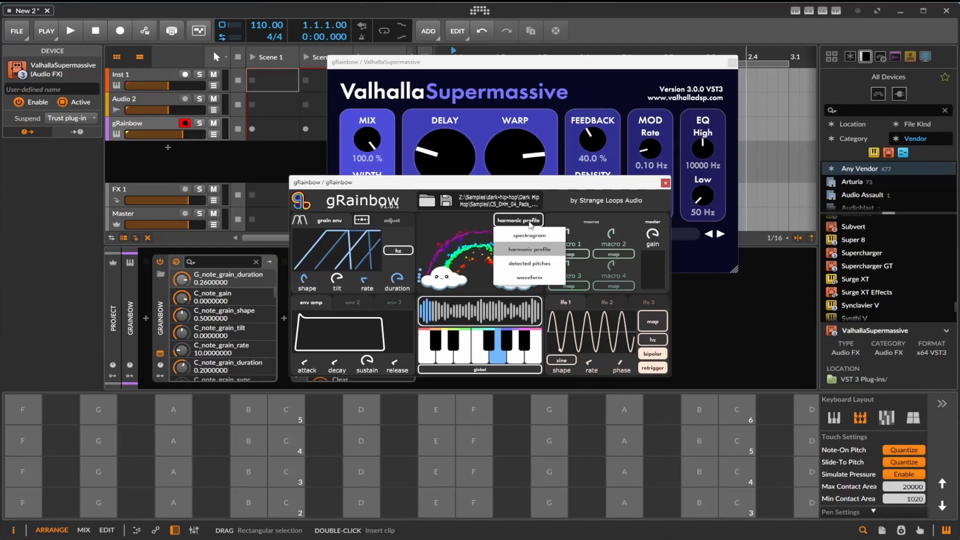
{"action": "left_click", "coordinate": [528, 264]}
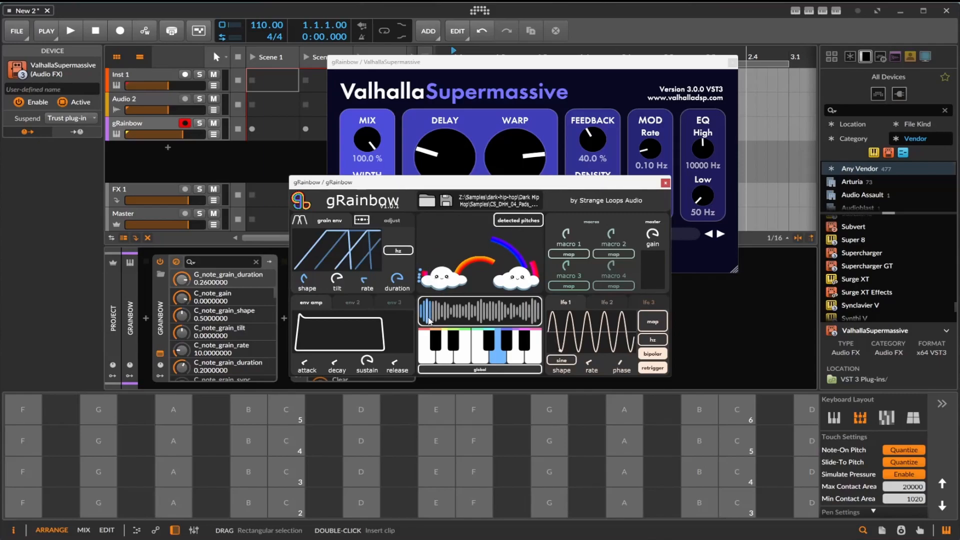
{"action": "left_click", "coordinate": [453, 345]}
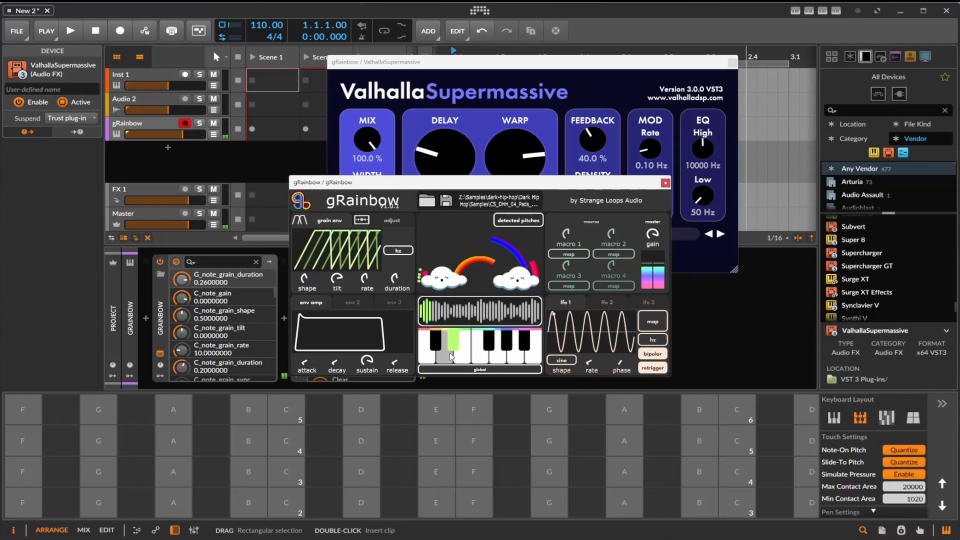
{"action": "left_click", "coordinate": [444, 356]}
{"action": "left_click", "coordinate": [460, 358]}
{"action": "left_click", "coordinate": [477, 356]}
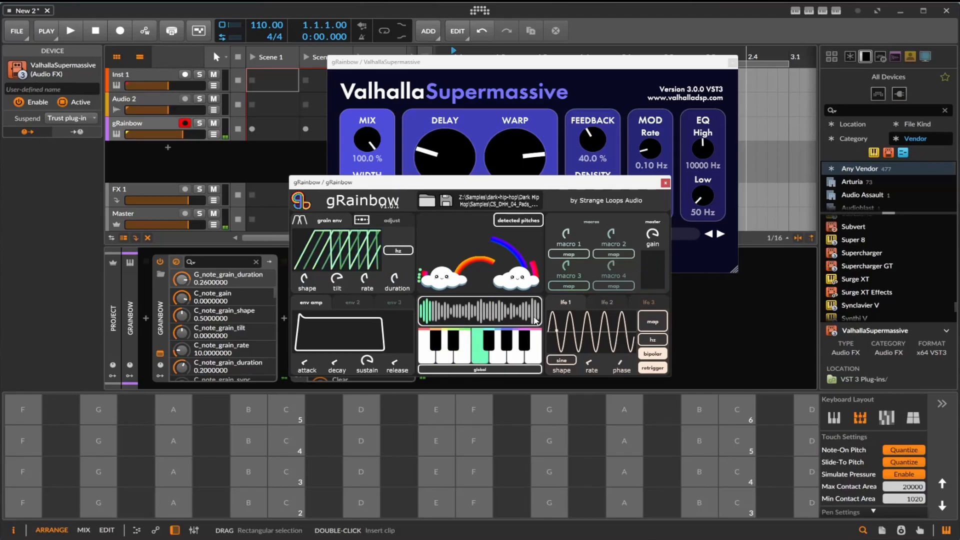
{"action": "left_click", "coordinate": [438, 358]}
{"action": "left_click", "coordinate": [428, 356]}
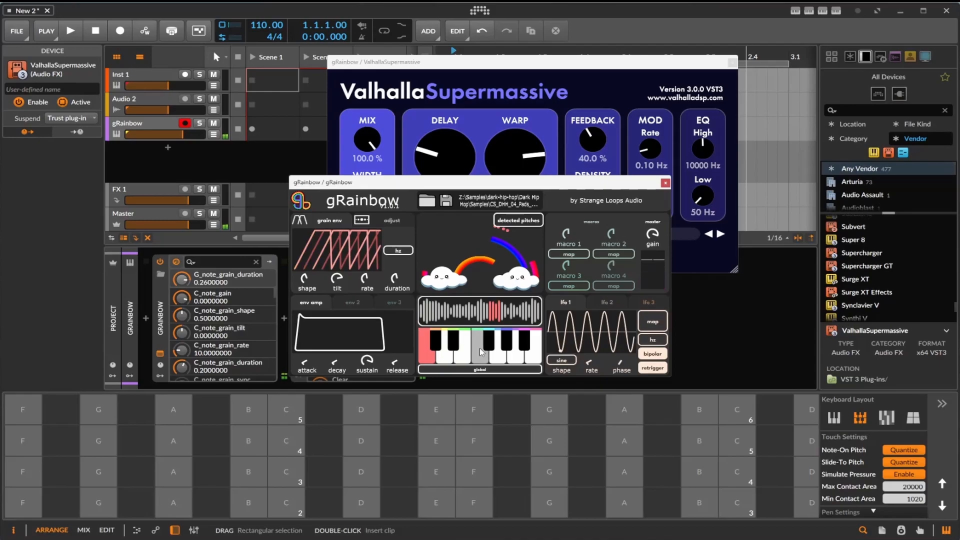